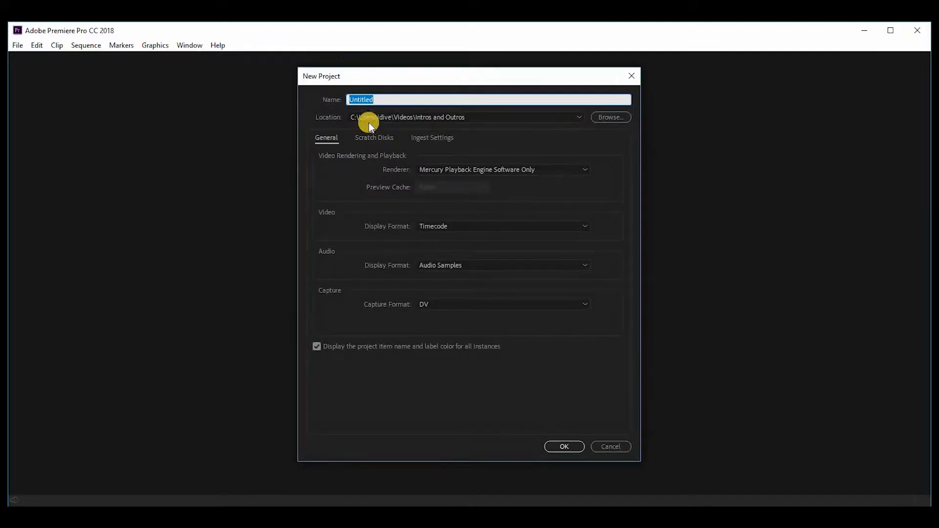
Name the new project Proxy Tutorial.
left_click(379, 99)
double_click(335, 94)
type("Proxy Tu")
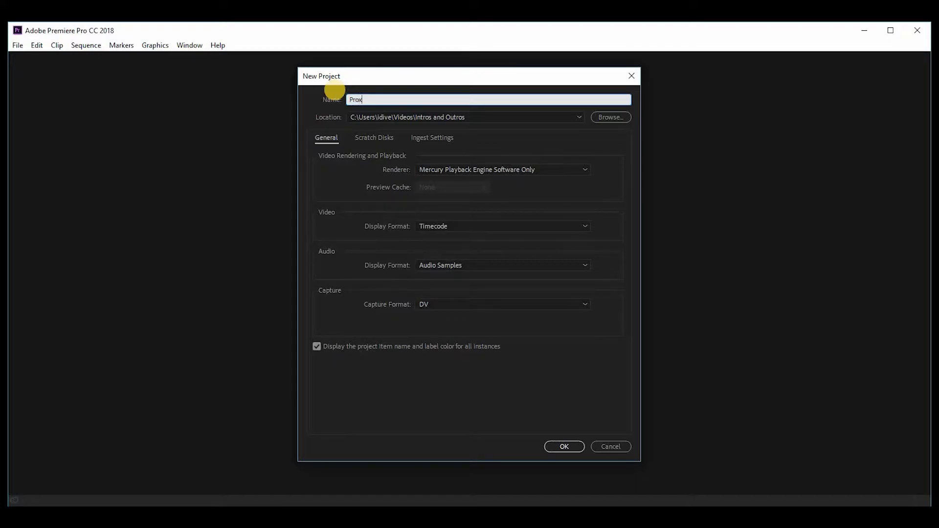
type("torial")
Set the project location to the Proxie Tutorial folder inside 01 My Projects in Videos.
left_click(609, 118)
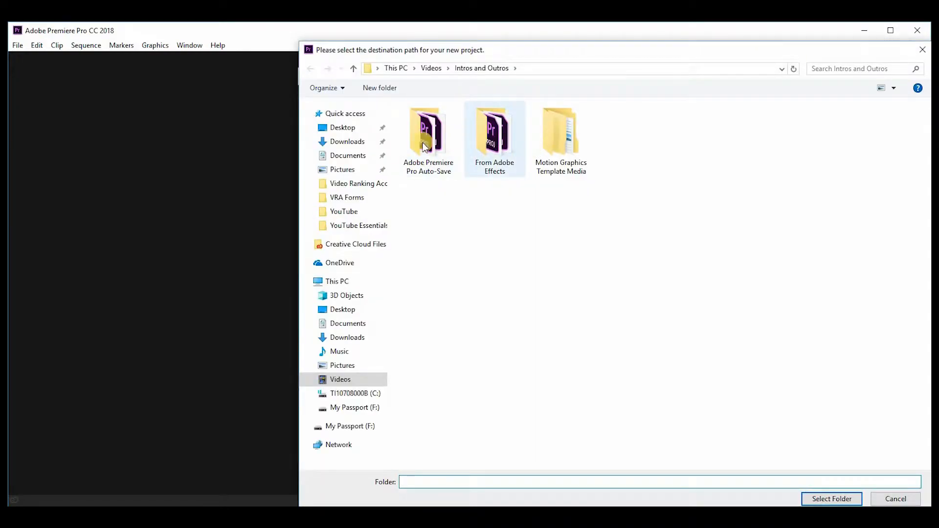
left_click(340, 379)
double_click(496, 156)
double_click(500, 136)
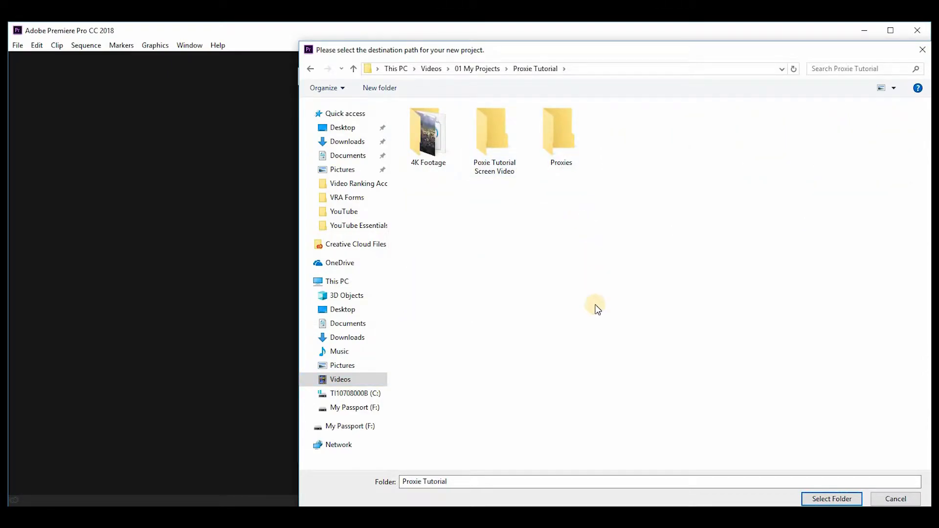
left_click(832, 499)
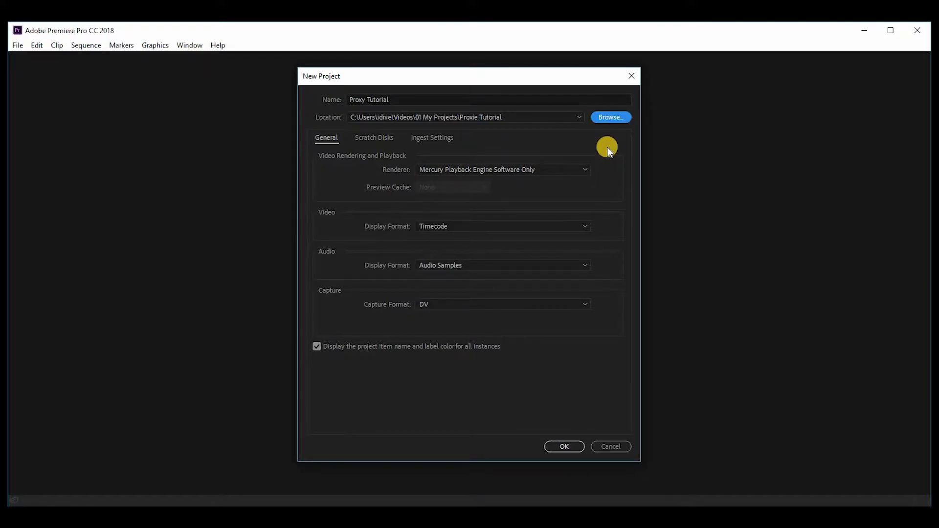
Enable ingest for the project with Create Proxies and the 1280x720 H.264 preset.
left_click(432, 139)
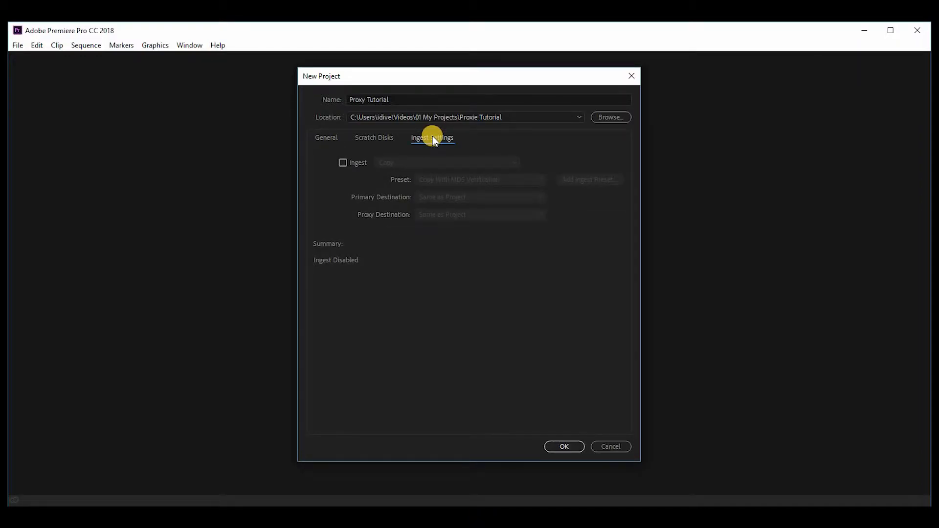
left_click(342, 162)
left_click(515, 164)
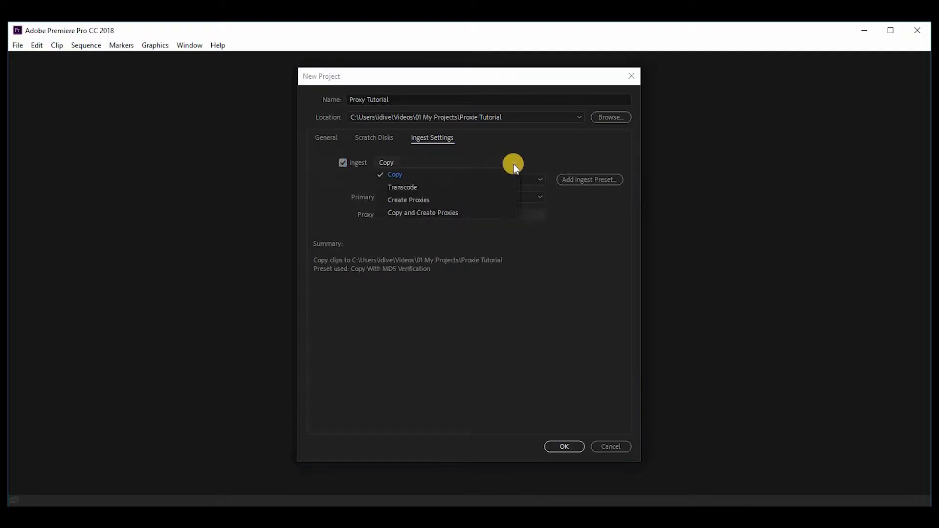
left_click(420, 200)
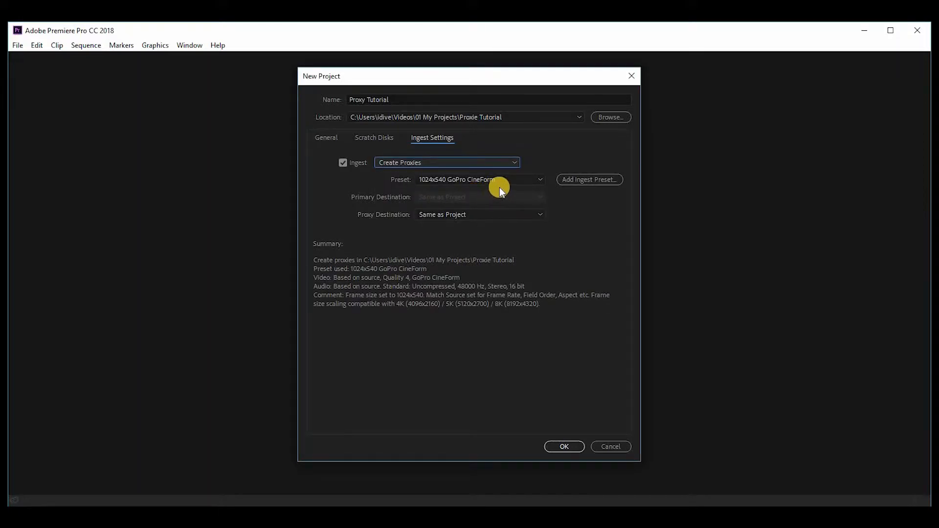
left_click(540, 180)
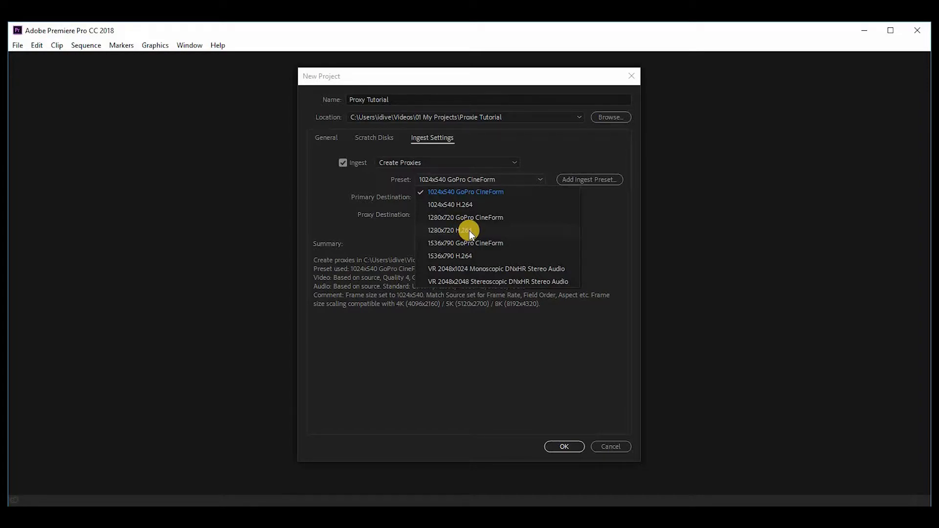
left_click(468, 230)
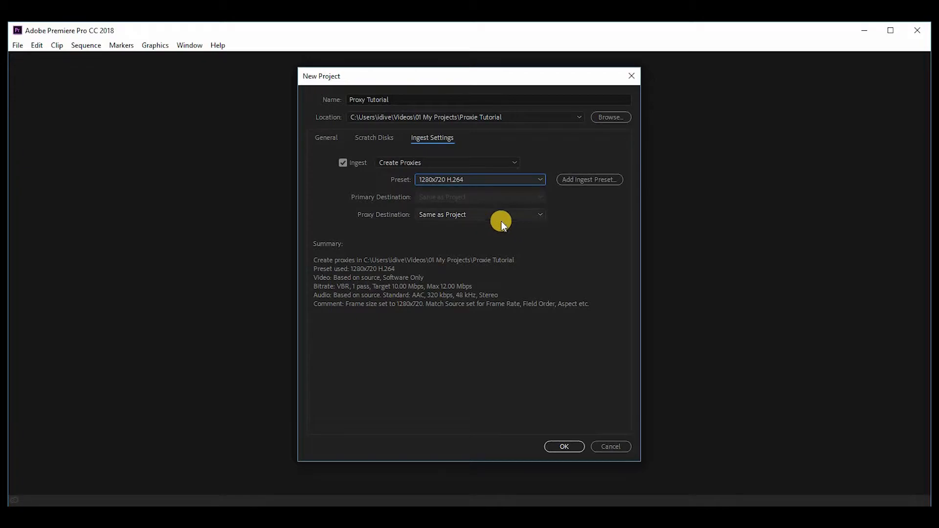
Set the proxy destination to the Proxies folder inside Videos, 01 My Projects, Proxie Tutorial, and create the project.
left_click(540, 215)
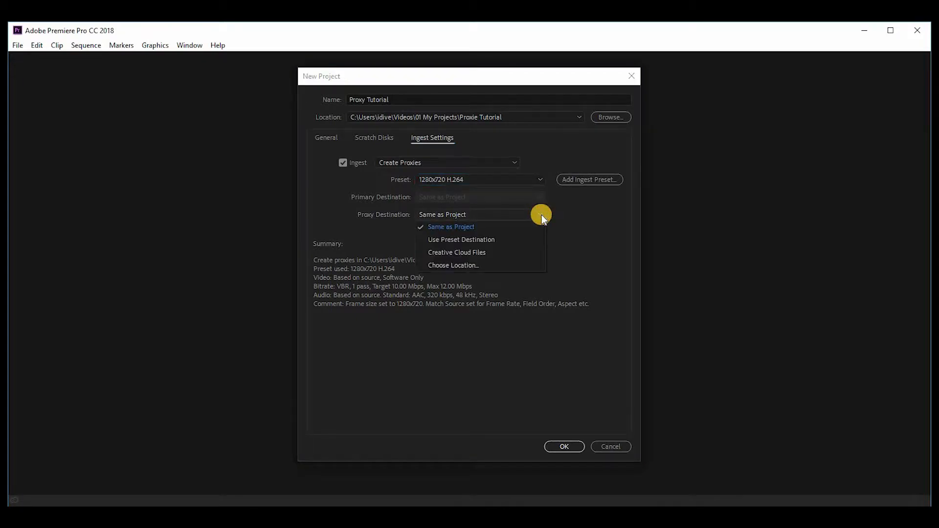
left_click(464, 265)
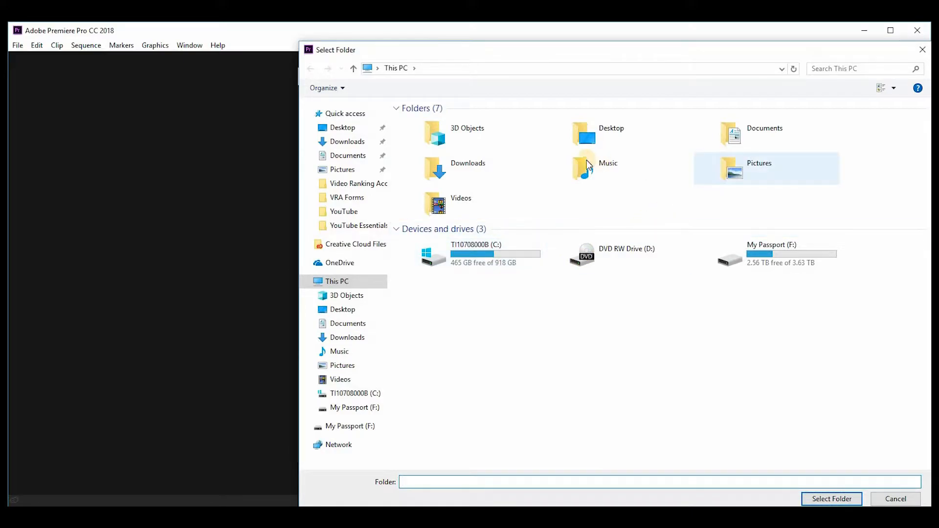
left_click(445, 199)
double_click(445, 199)
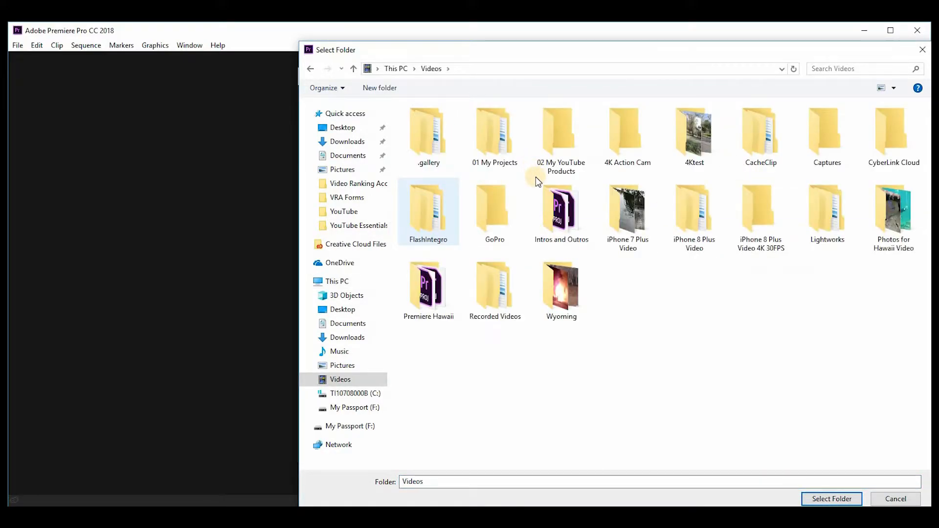
left_click(500, 147)
double_click(501, 146)
double_click(501, 145)
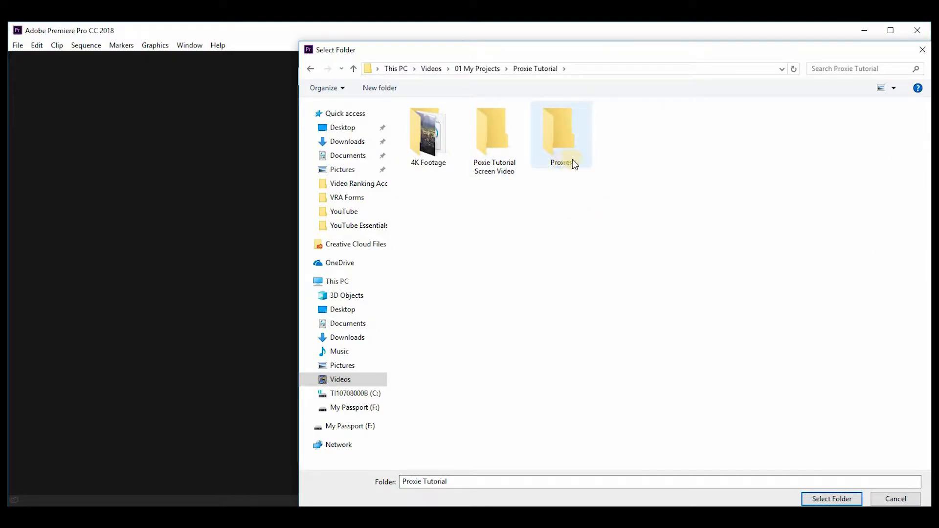
left_click(559, 137)
double_click(559, 136)
left_click(830, 499)
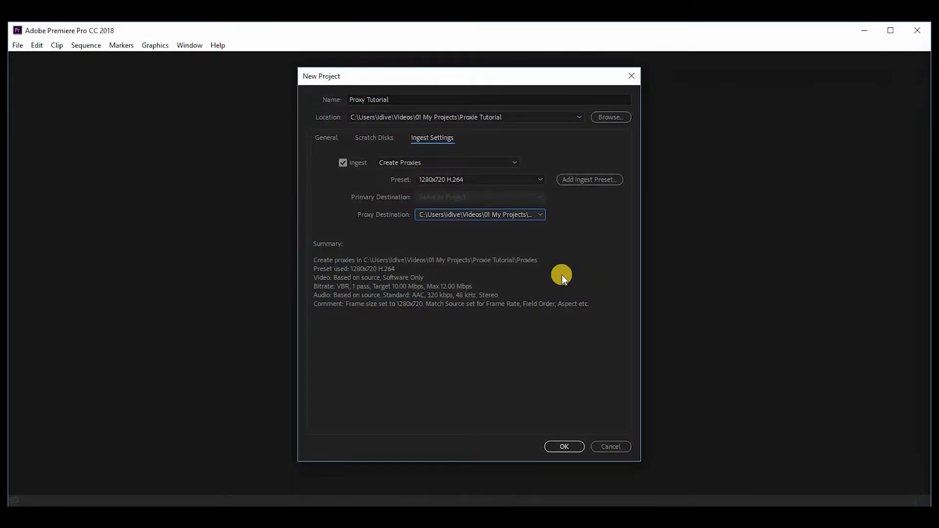
left_click(576, 446)
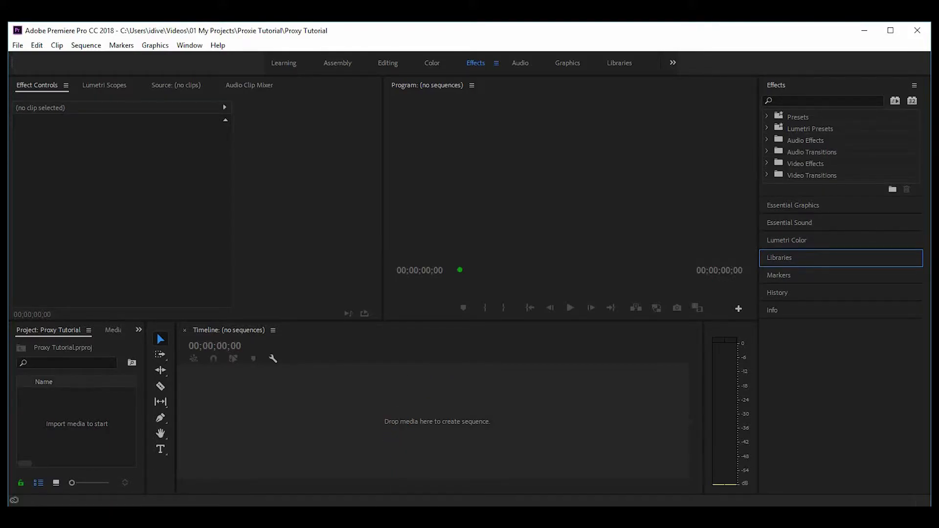
Switch to Adobe Media Encoder to examine its queue, and minimize it to return to Premiere Pro.
left_click(385, 518)
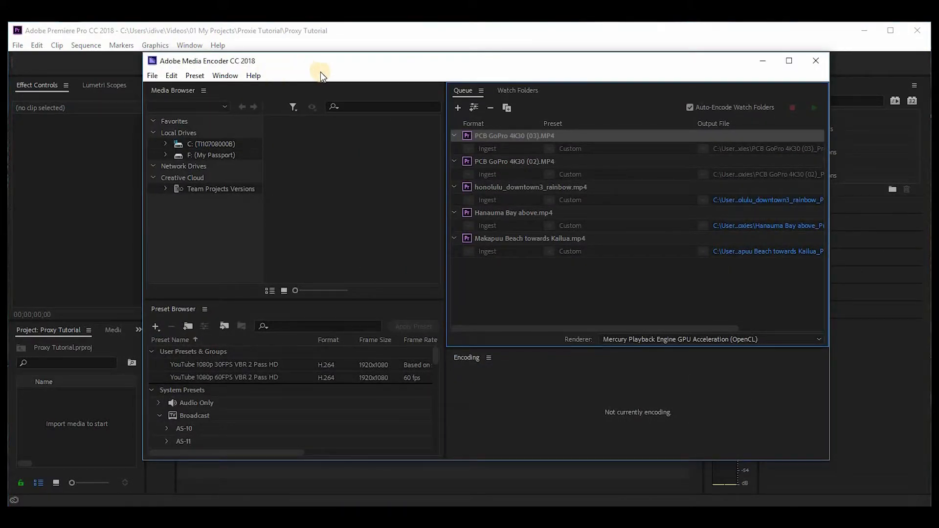
left_click(761, 60)
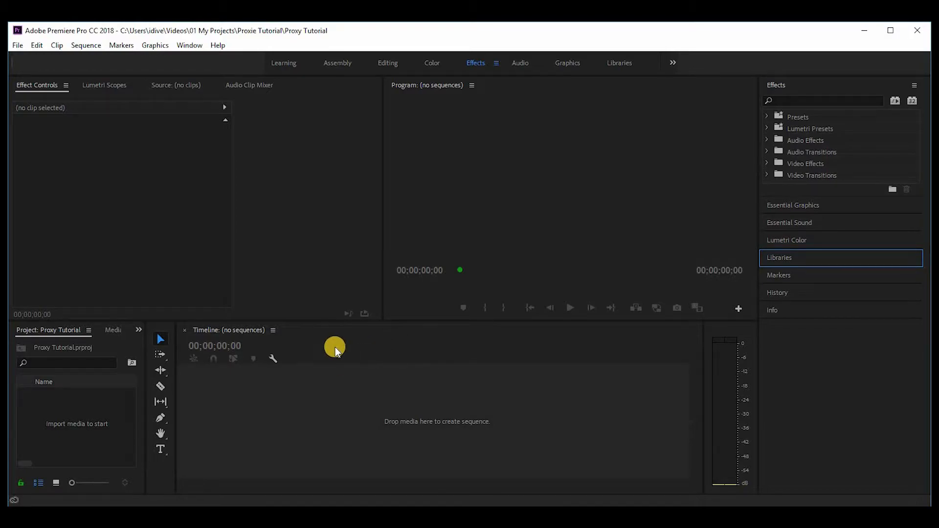
Import the Hanauma Bay, honolulu_downtown3_rainbow and Makapuu Beach towards Kailua clips from the 4K Footage folder.
double_click(95, 427)
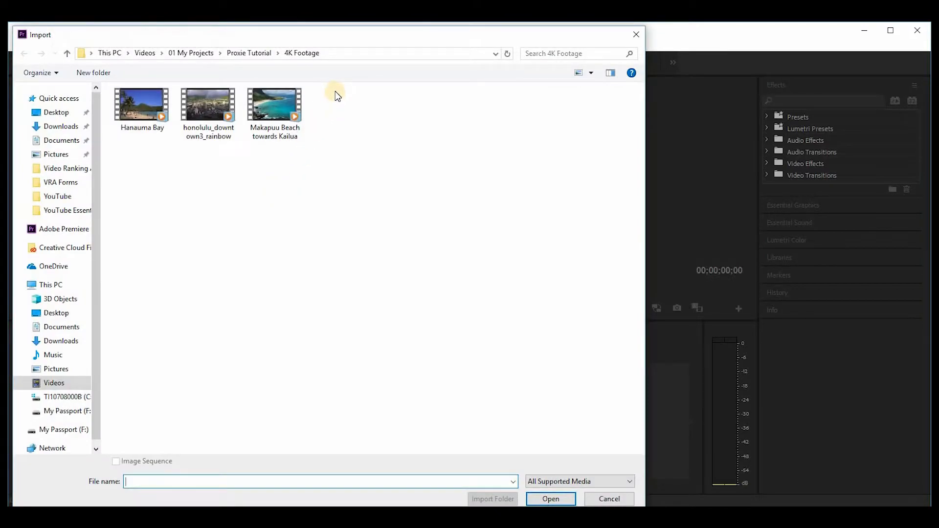
left_click_drag(335, 91, 123, 123)
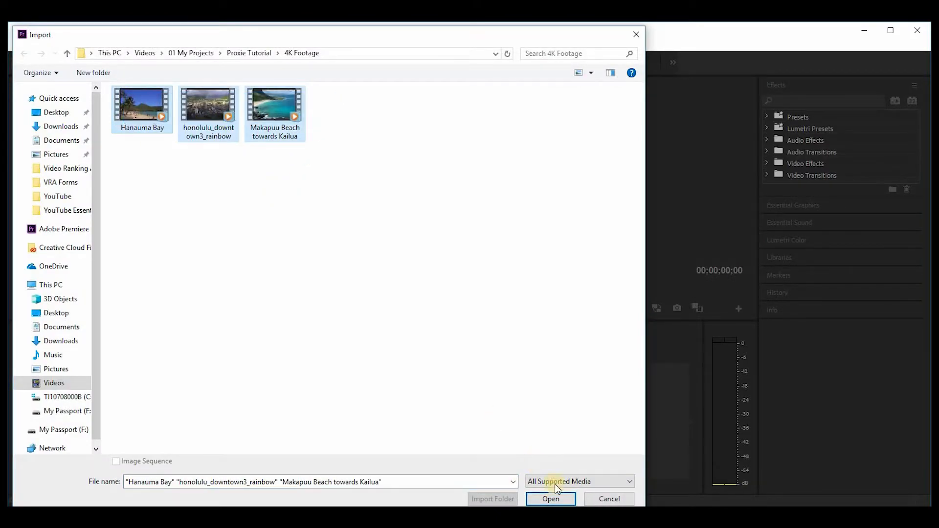
left_click(553, 498)
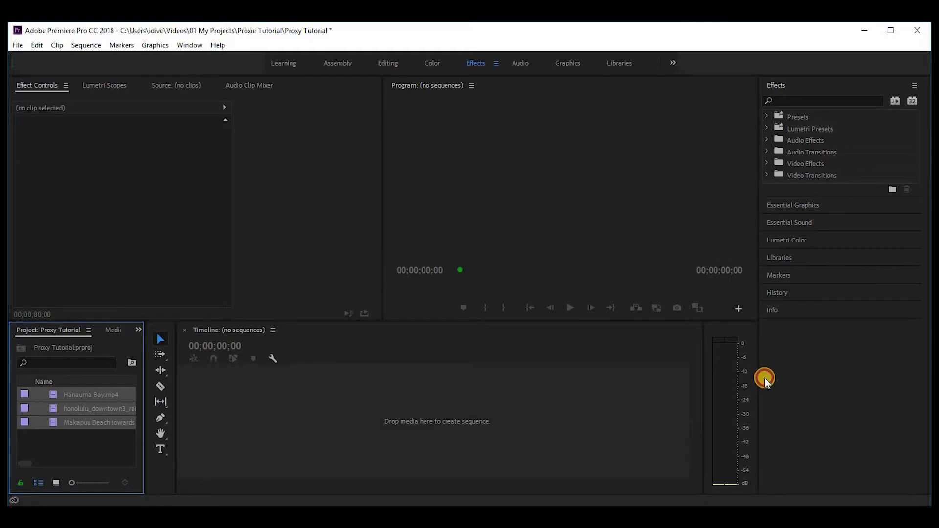
Widen the Project panel and add the Proxy property from Premiere Pro Project Metadata to its displayed columns.
left_click_drag(757, 381, 878, 390)
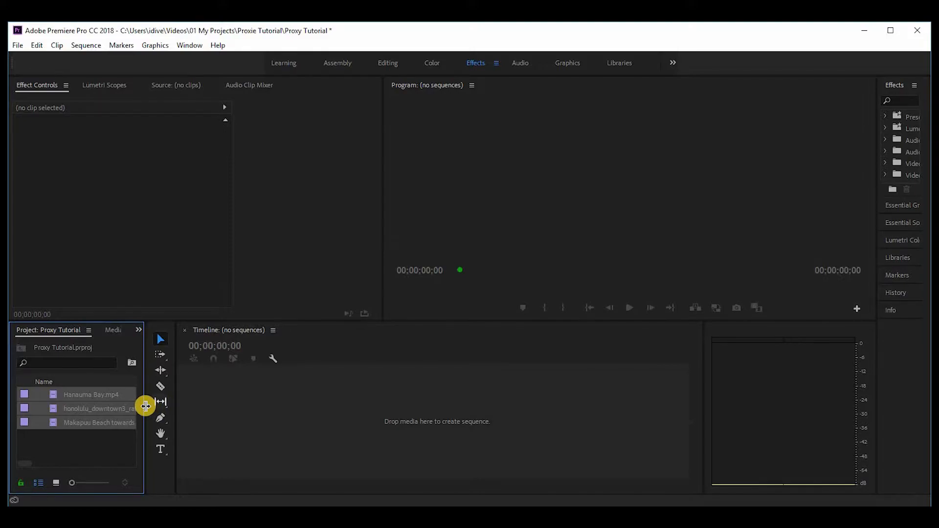
left_click_drag(196, 403, 253, 410)
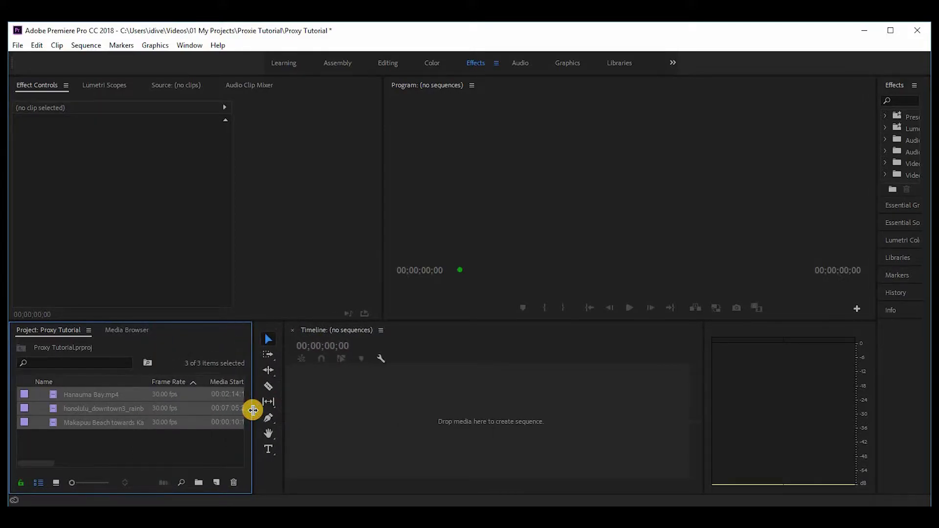
right_click(105, 381)
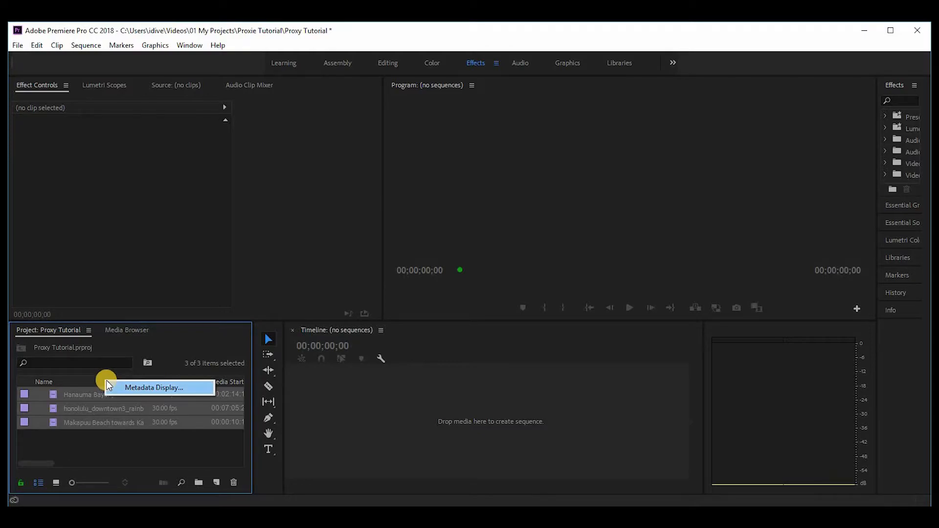
left_click(133, 387)
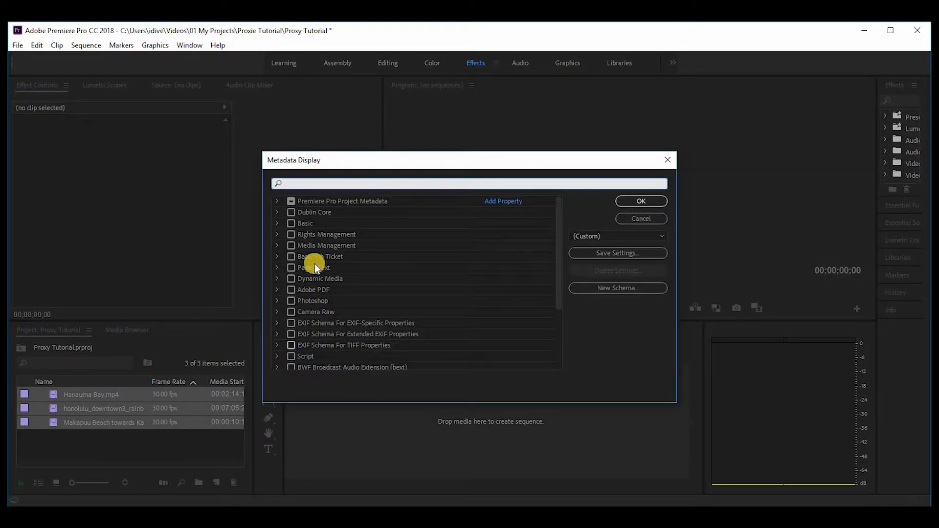
left_click(277, 201)
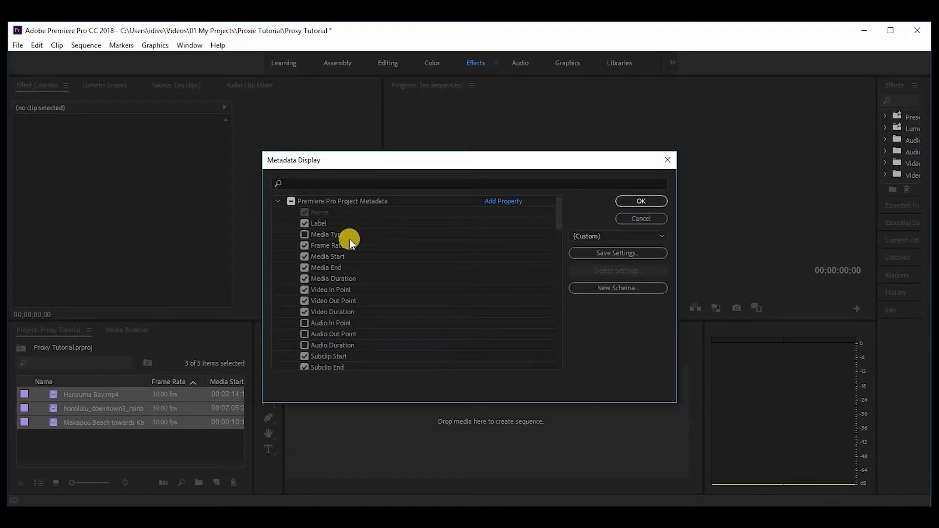
scroll(363, 283, "down", 10)
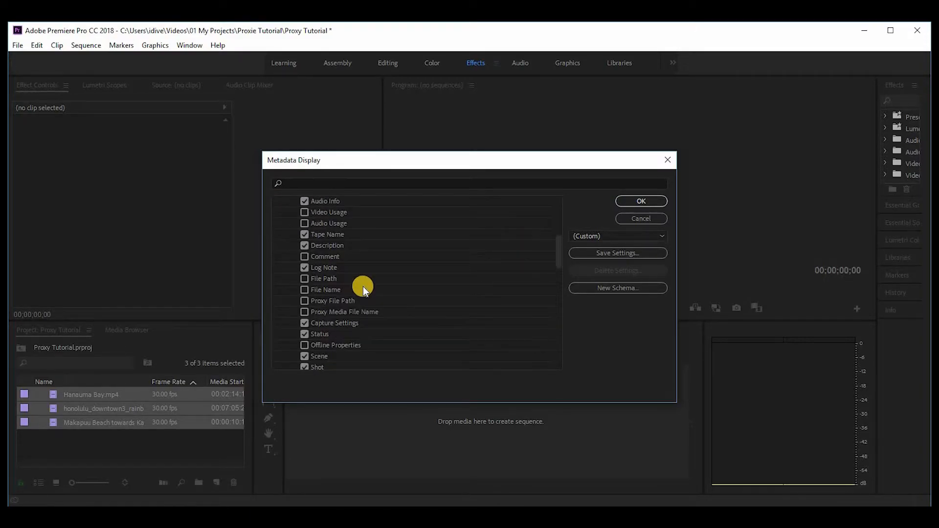
scroll(363, 289, "down", 1)
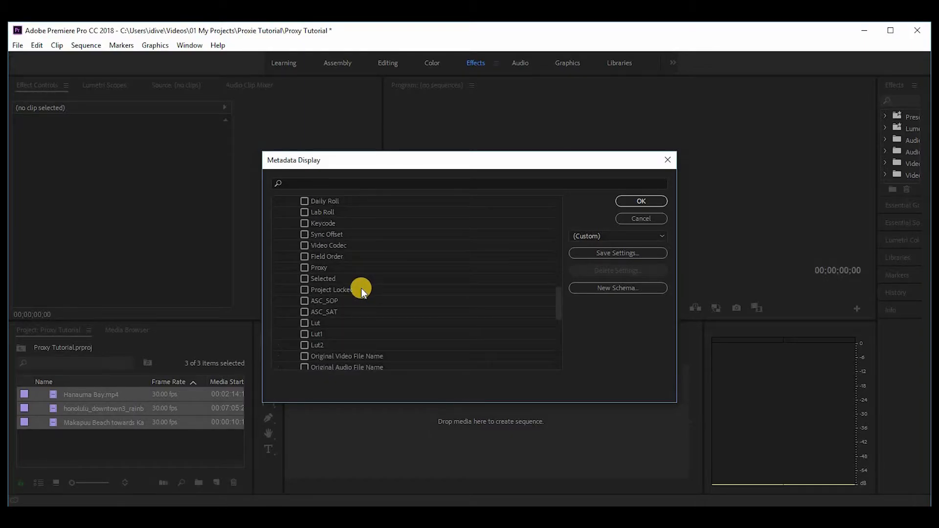
left_click(304, 267)
left_click(639, 203)
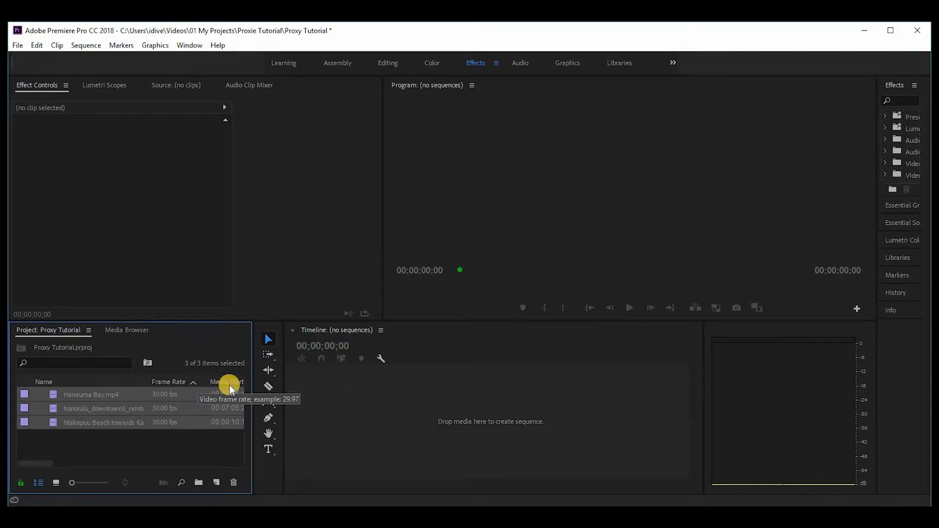
left_click_drag(47, 463, 235, 482)
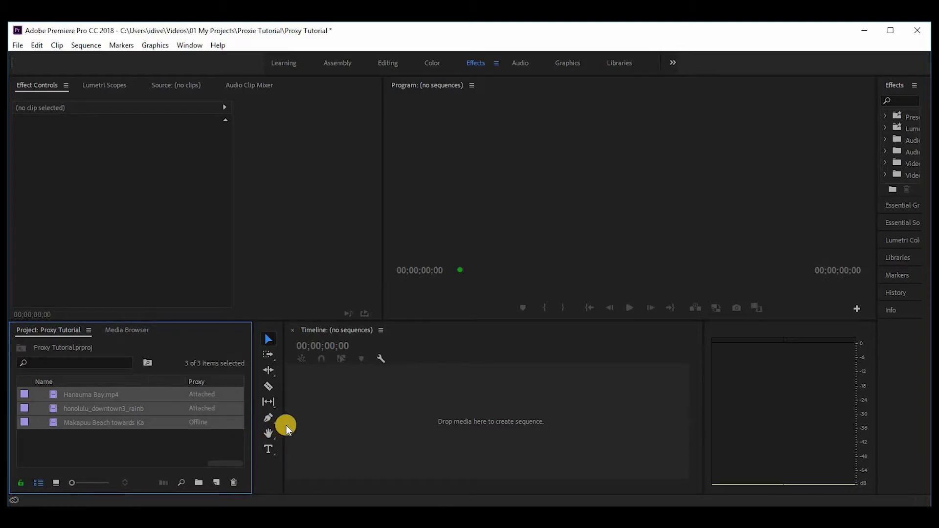
Start a new sequence using the RED R3D 4K 16x9 29.97 preset.
right_click(124, 441)
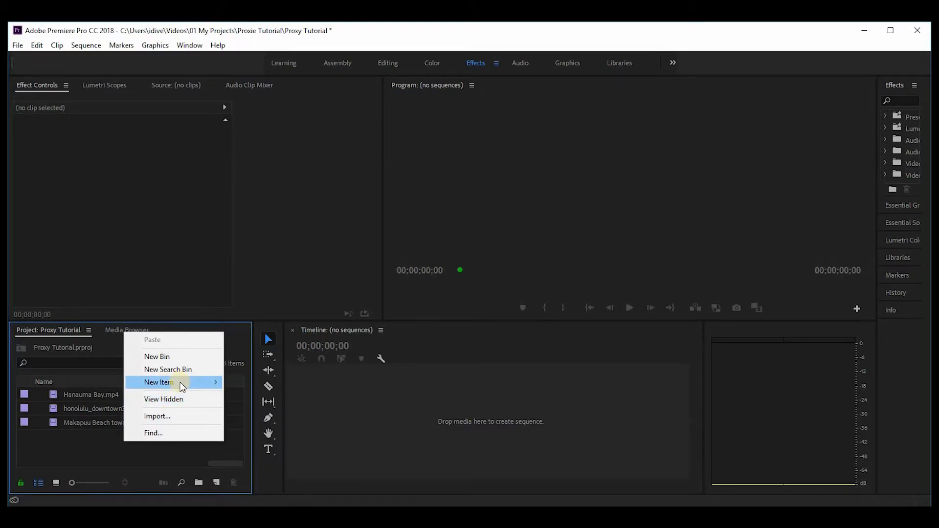
mouse_move(181, 383)
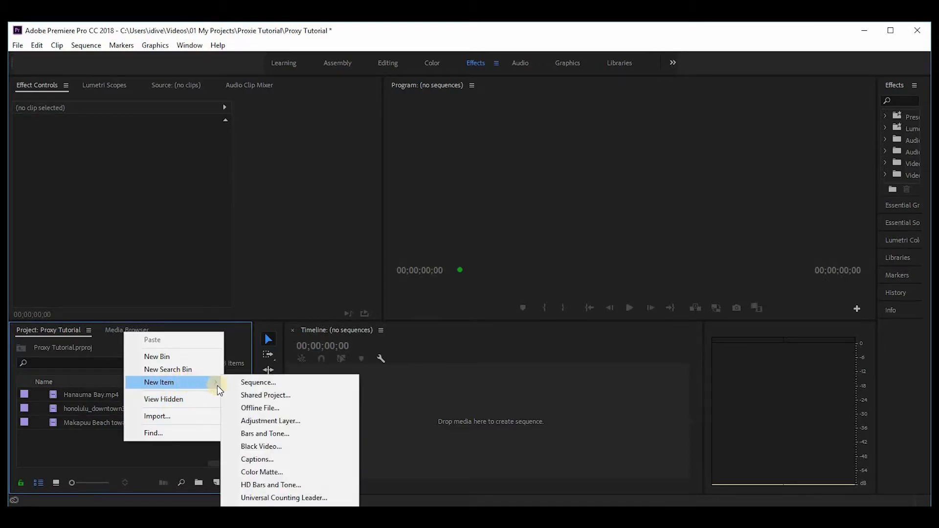
left_click(262, 383)
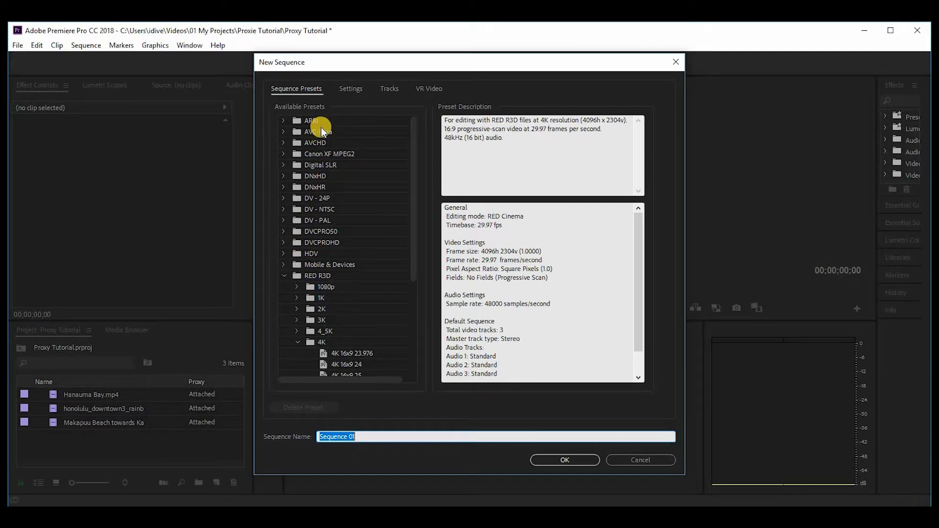
left_click(297, 276)
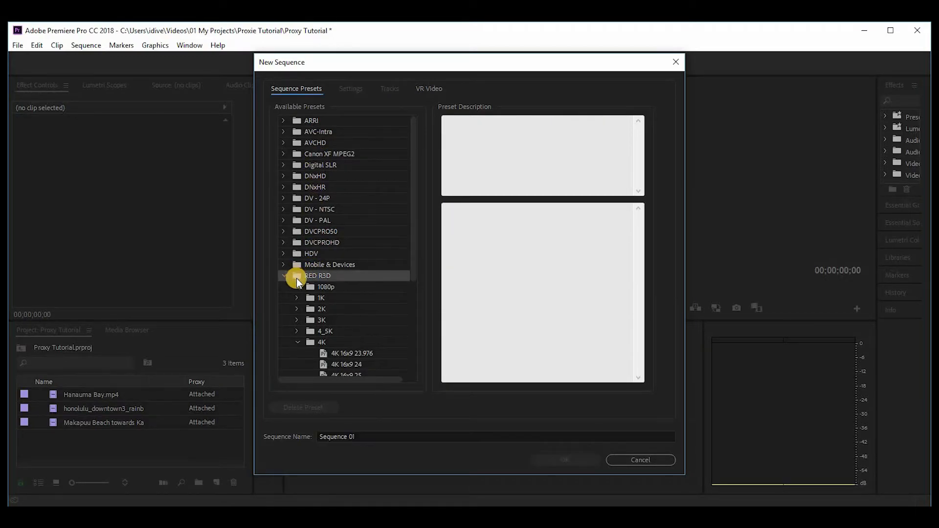
left_click(309, 342)
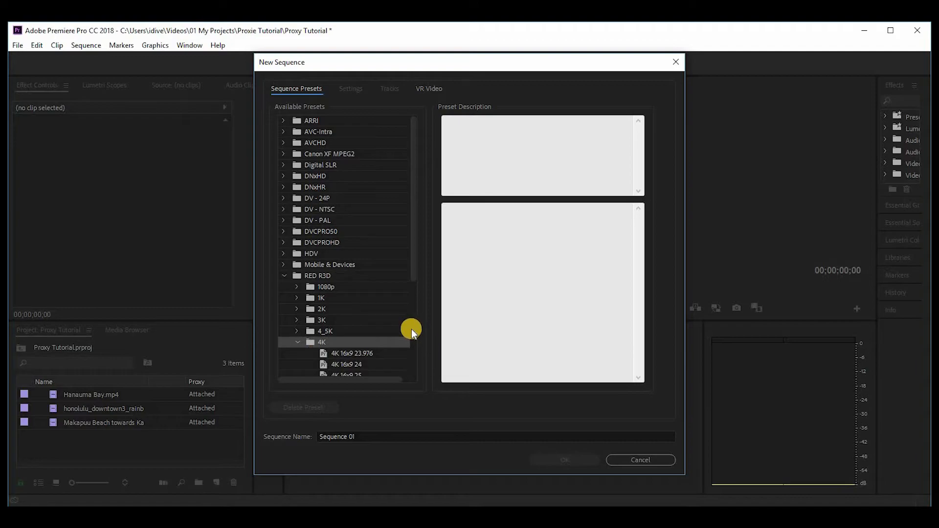
scroll(408, 330, "down", 2)
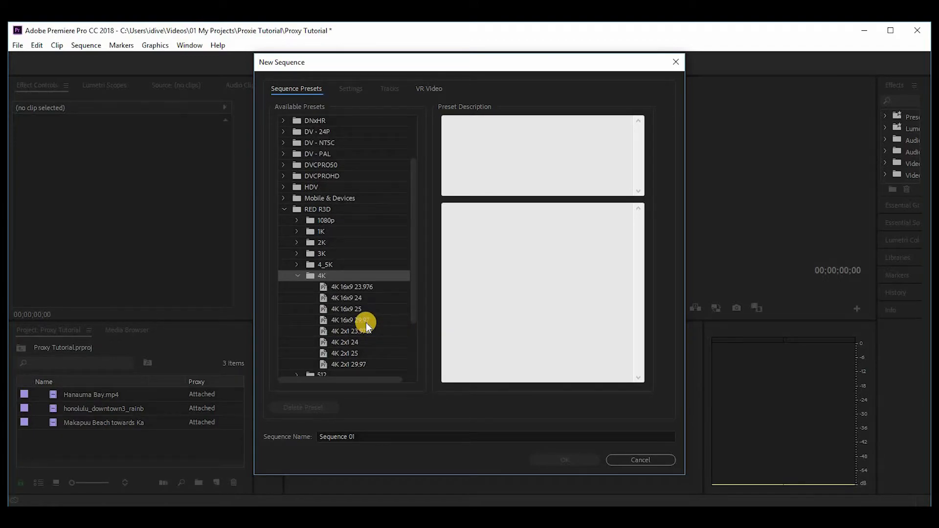
left_click(323, 321)
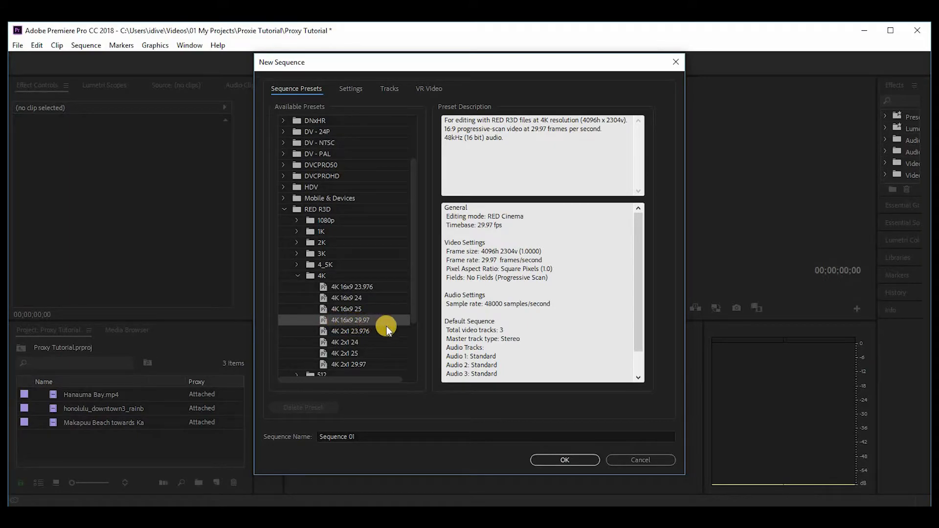
Name the sequence Proxy Tutorial Sequence 01 and create it.
left_click(338, 437)
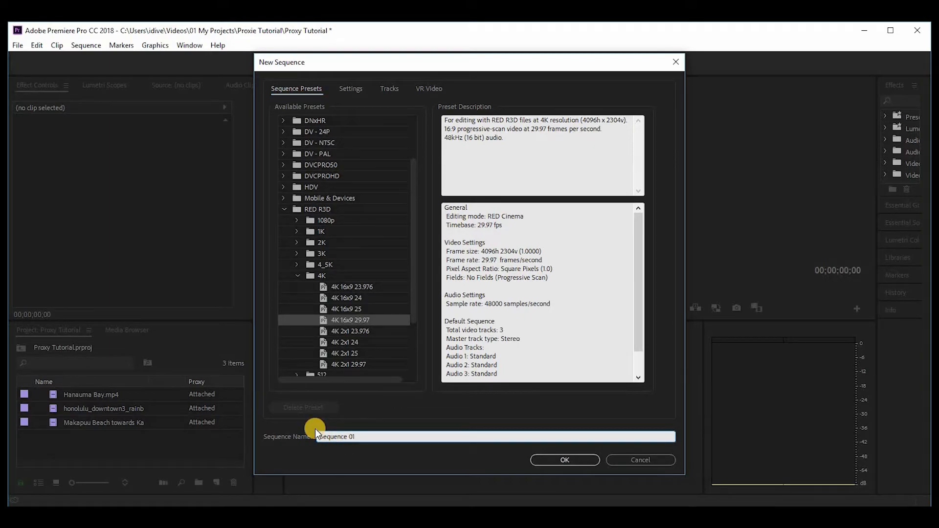
key("Home")
type("Proxy Tutorial")
left_click(571, 463)
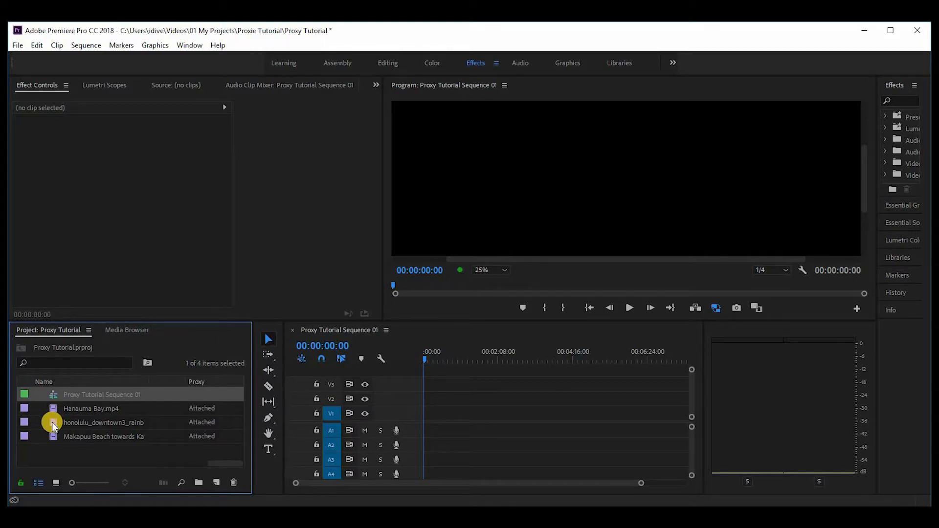
Place the honolulu_downtown3_rainbow, Hanauma Bay and Makapuu Beach clips consecutively on V1, changing the sequence settings to match the first clip.
left_click_drag(52, 422, 425, 415)
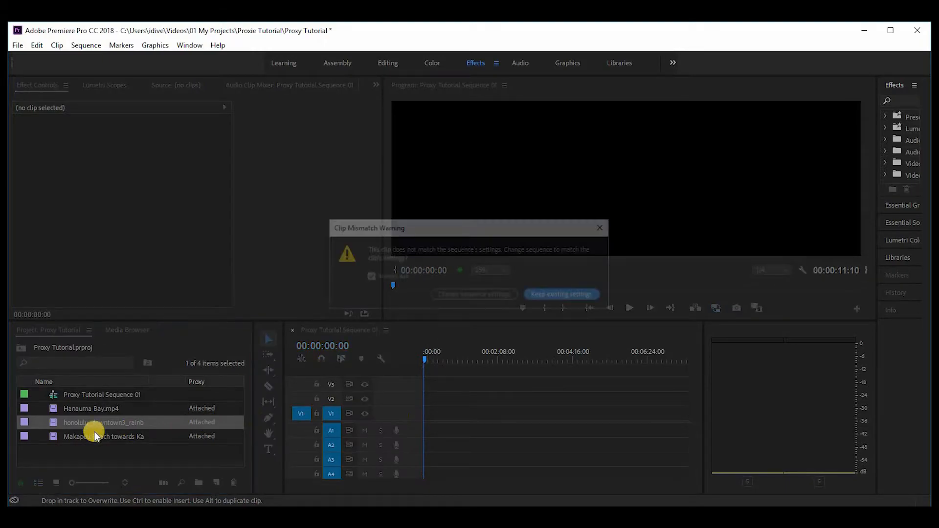
left_click(484, 296)
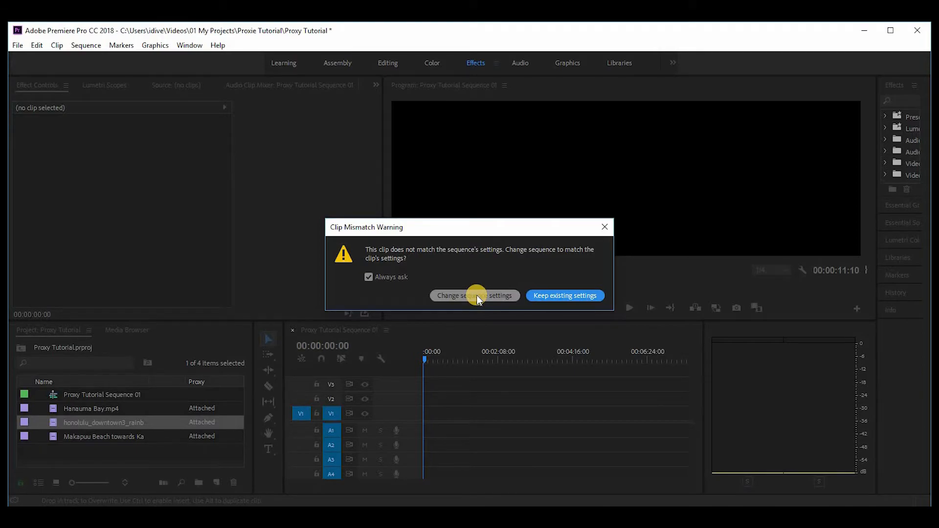
left_click(477, 295)
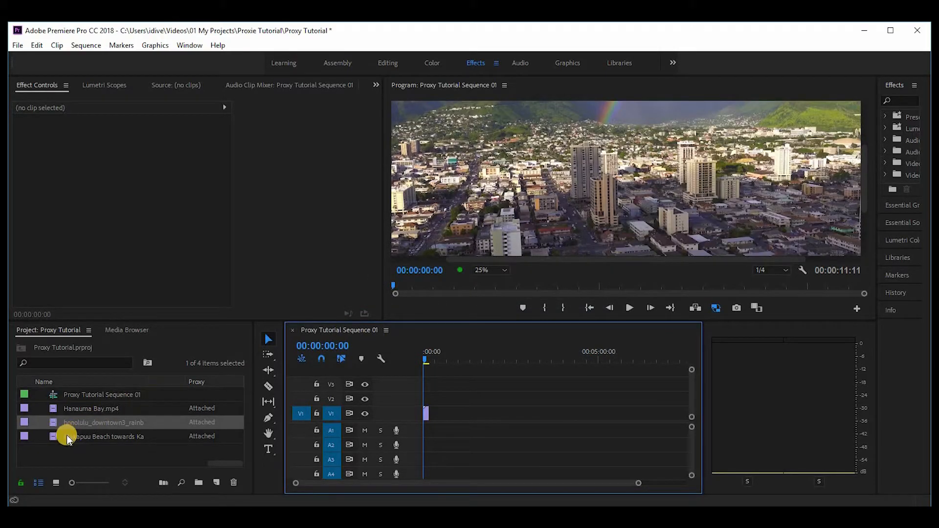
left_click_drag(54, 409, 431, 415)
left_click_drag(268, 444, 442, 413)
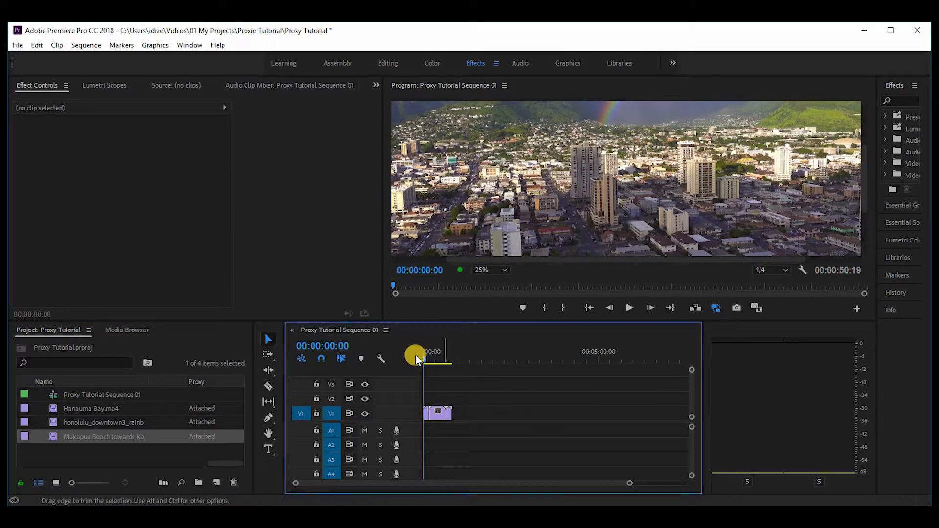
Scrub through the Hanauma Bay clip with proxies enabled to examine playback smoothness and image quality.
left_click(439, 362)
left_click_drag(438, 364, 436, 363)
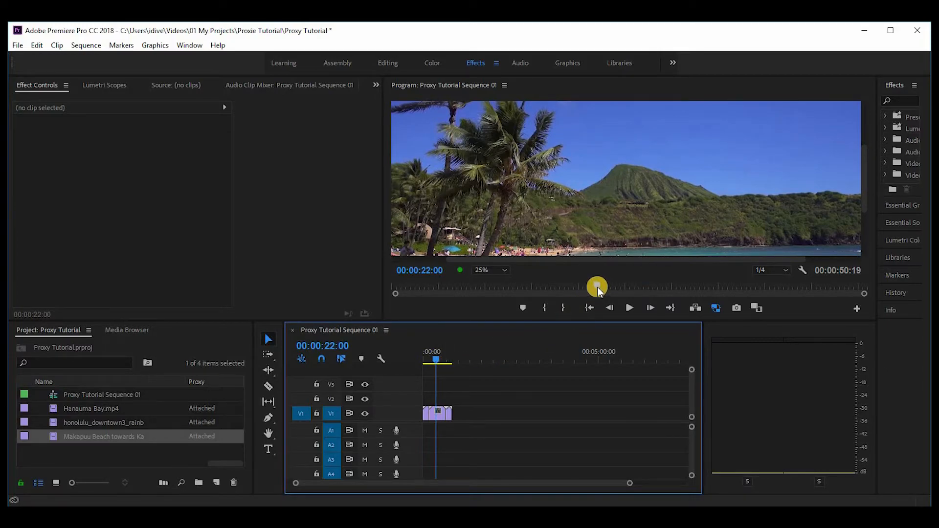
left_click_drag(596, 283, 656, 288)
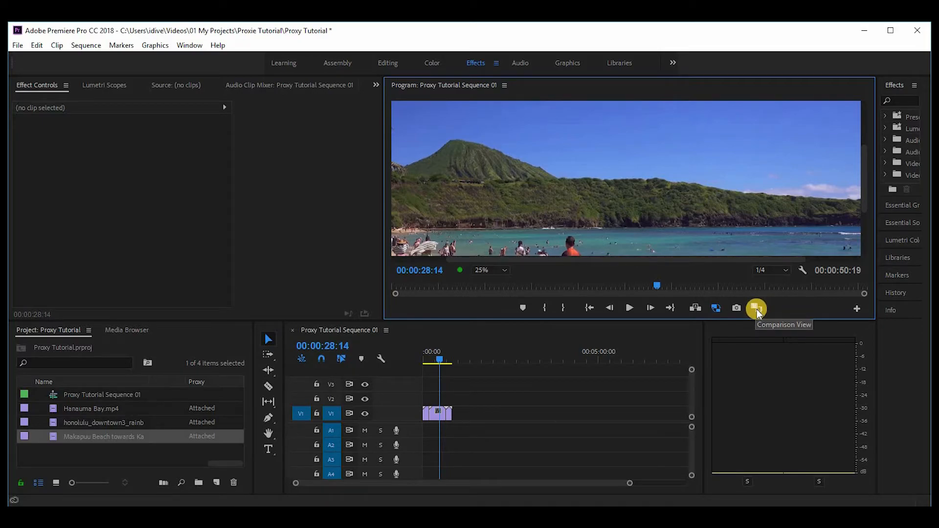
Turn off proxies and scrub through the Hanauma Bay clip to examine playback of the original 4K footage.
left_click(715, 308)
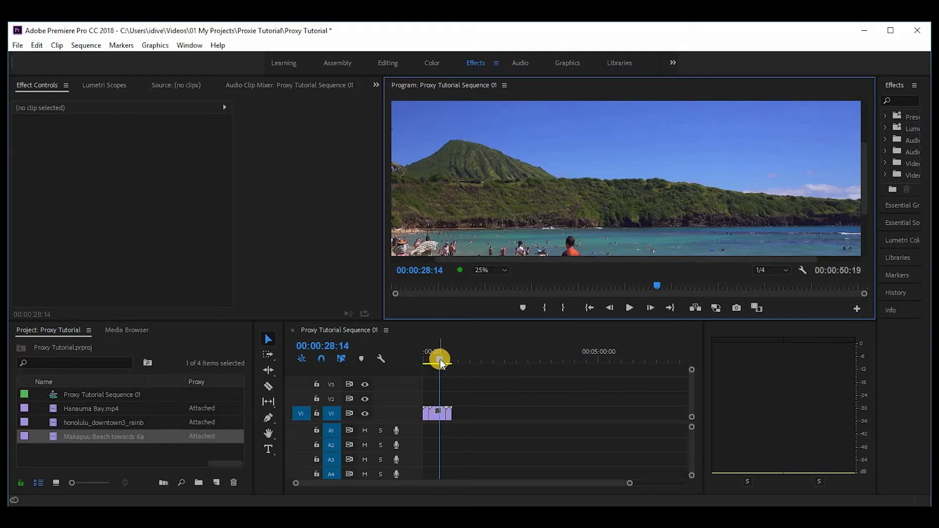
mouse_move(440, 362)
left_mouse_down()
mouse_move(422, 360)
mouse_move(438, 364)
left_mouse_up()
left_click_drag(441, 365, 440, 365)
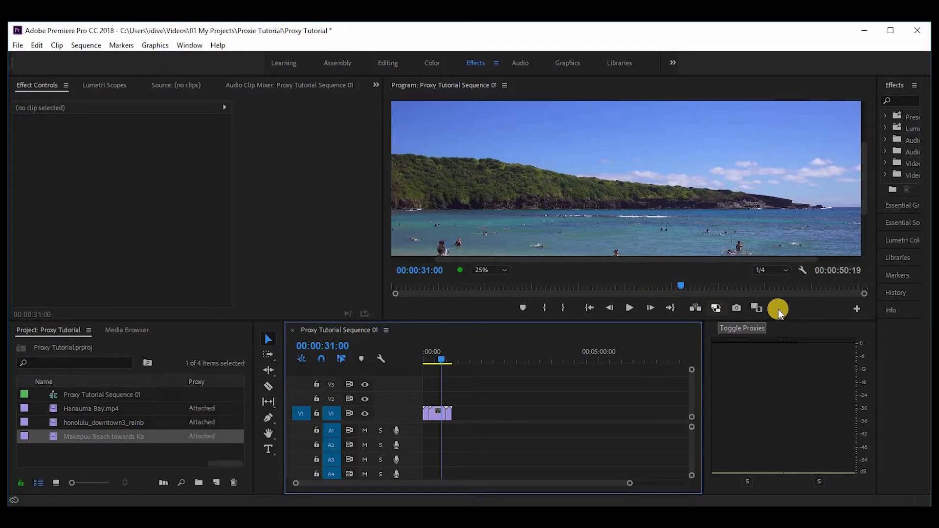
Examine the buttons available in the Program monitor's Button Editor, and close it.
left_click(857, 308)
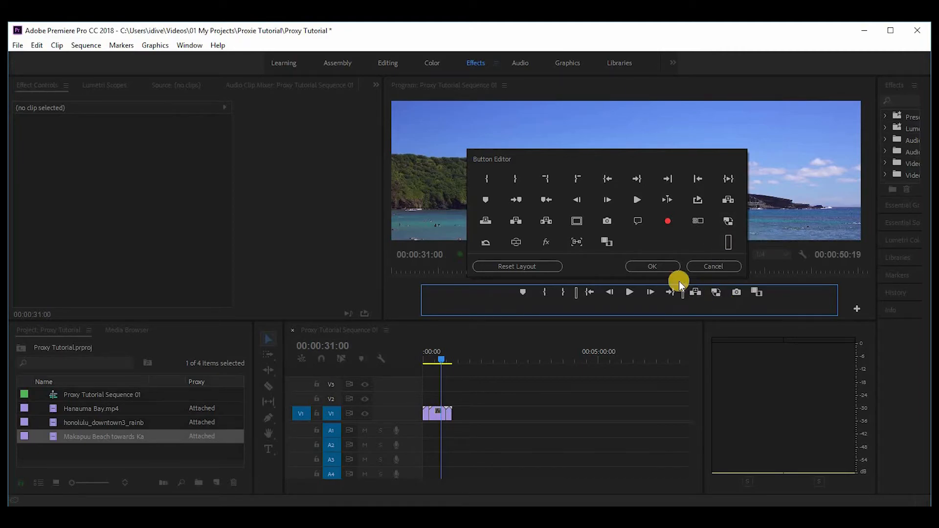
left_click(661, 268)
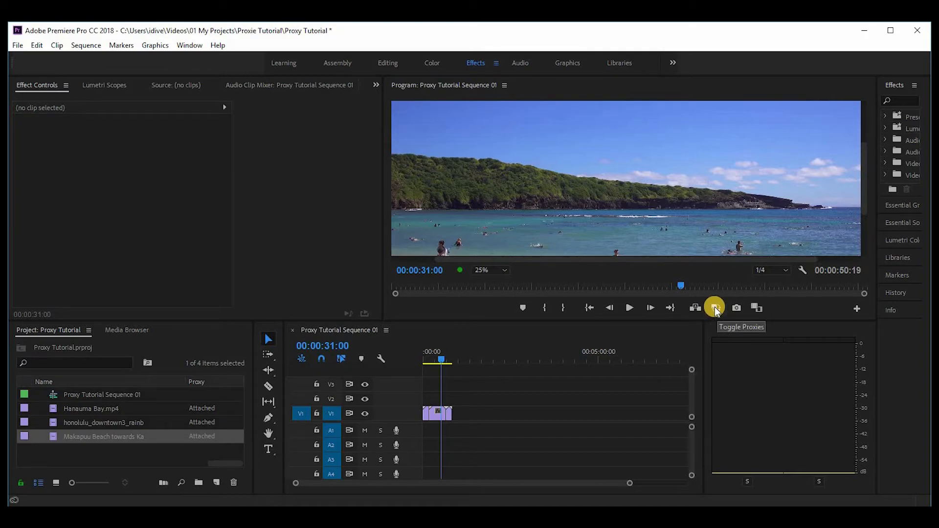
Scrub the original footage again, turn proxies back on, and scrub the sequence to compare playback.
mouse_move(446, 362)
left_mouse_down()
mouse_move(453, 357)
mouse_move(434, 361)
left_mouse_up()
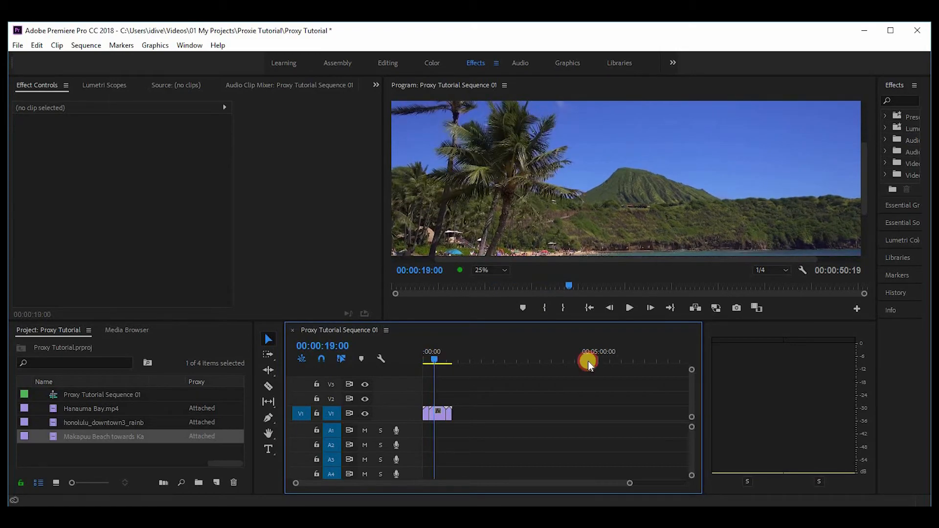
left_click(716, 308)
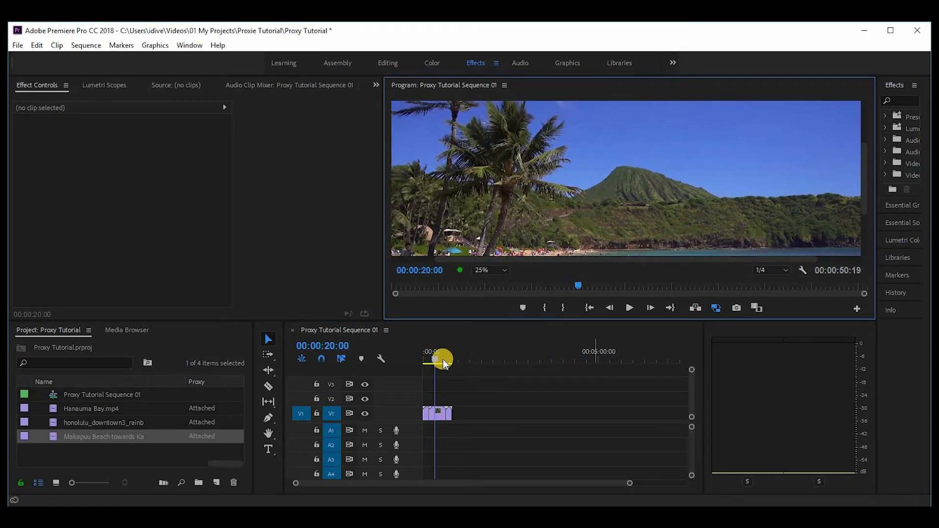
mouse_move(435, 358)
left_mouse_down()
mouse_move(428, 359)
mouse_move(451, 369)
mouse_move(427, 357)
left_mouse_up()
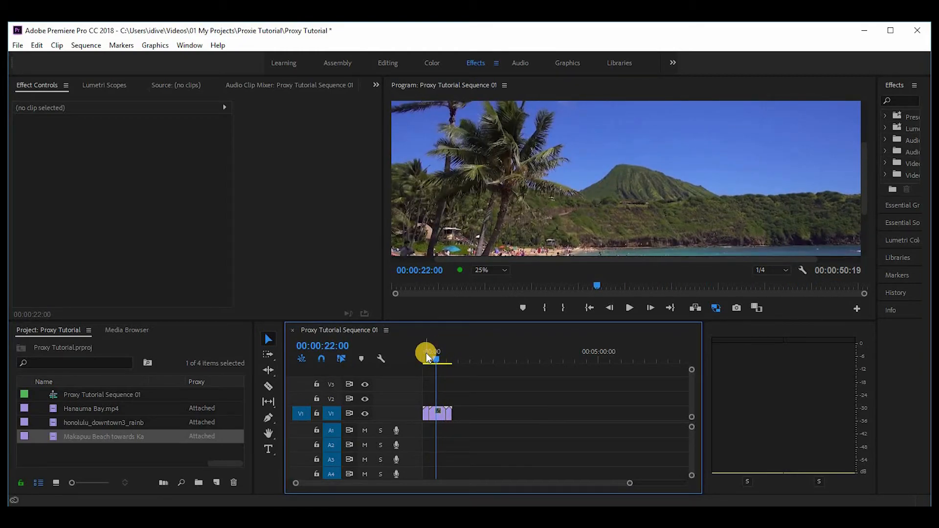